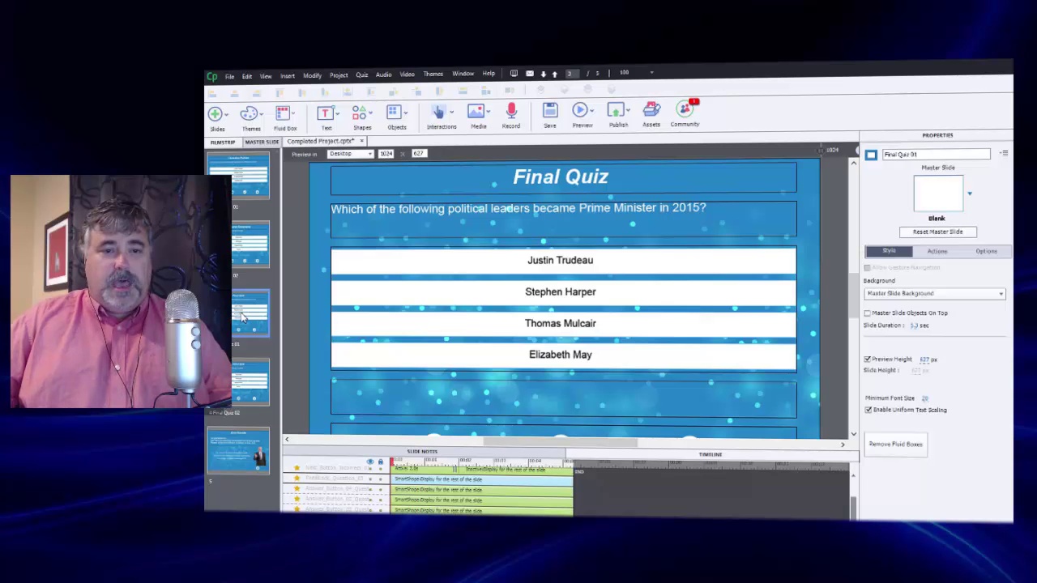
Copy the Final Quiz slide and create a new responsive project whose slide uses the Blank master.
right_click(242, 315)
click(266, 389)
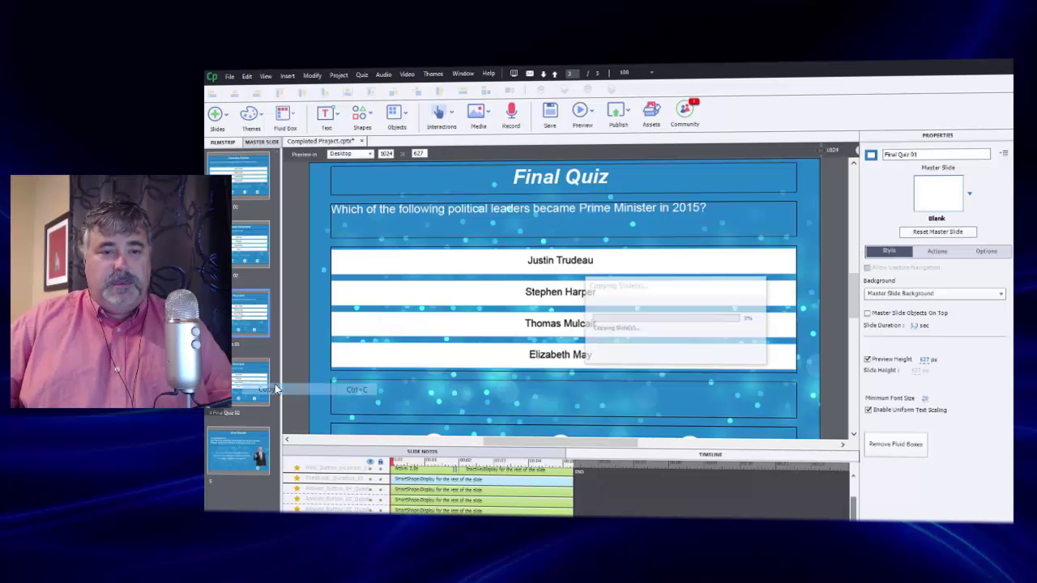
click(229, 76)
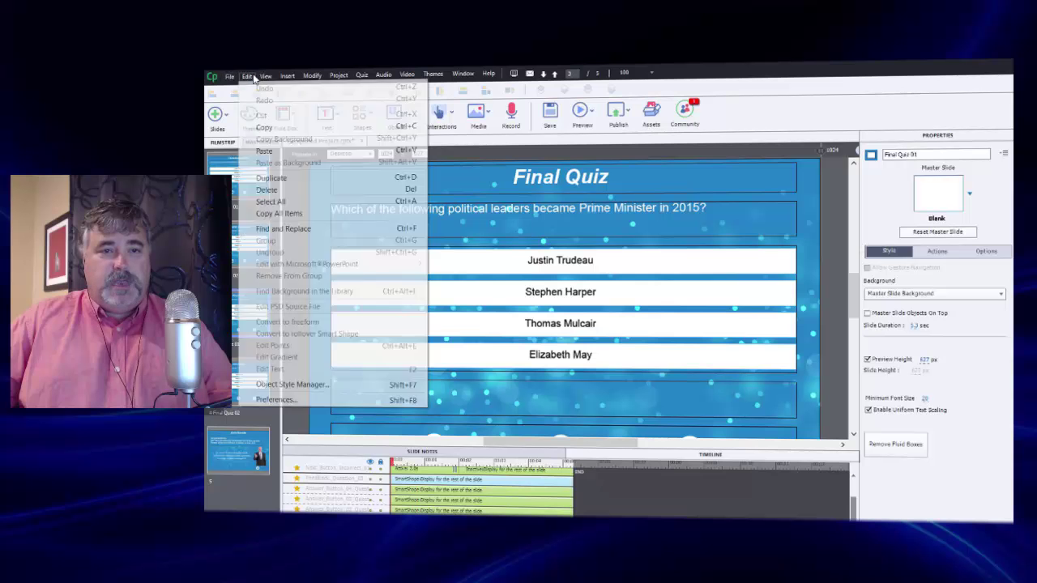
mouse_move(231, 89)
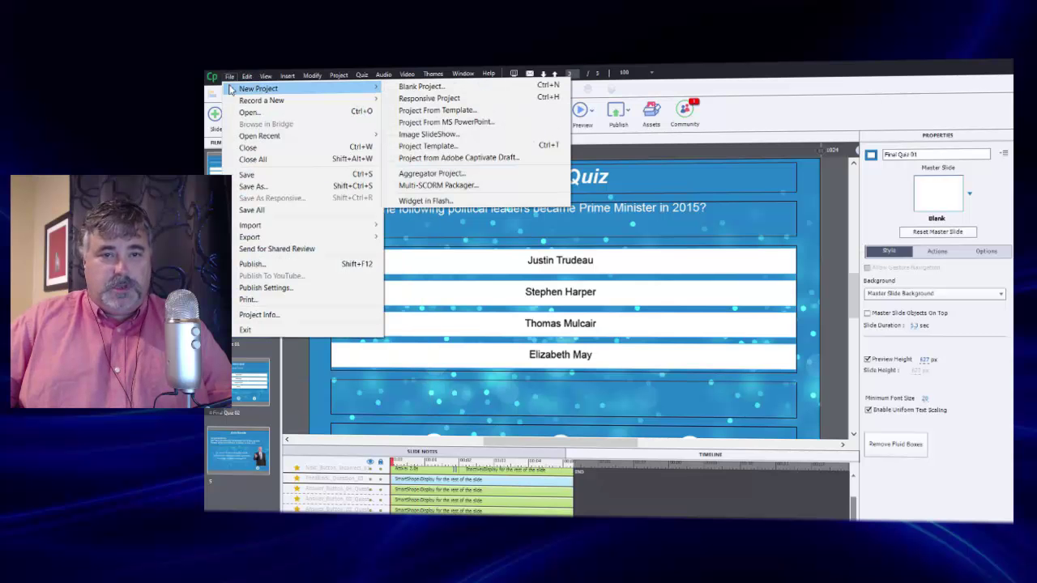
click(443, 99)
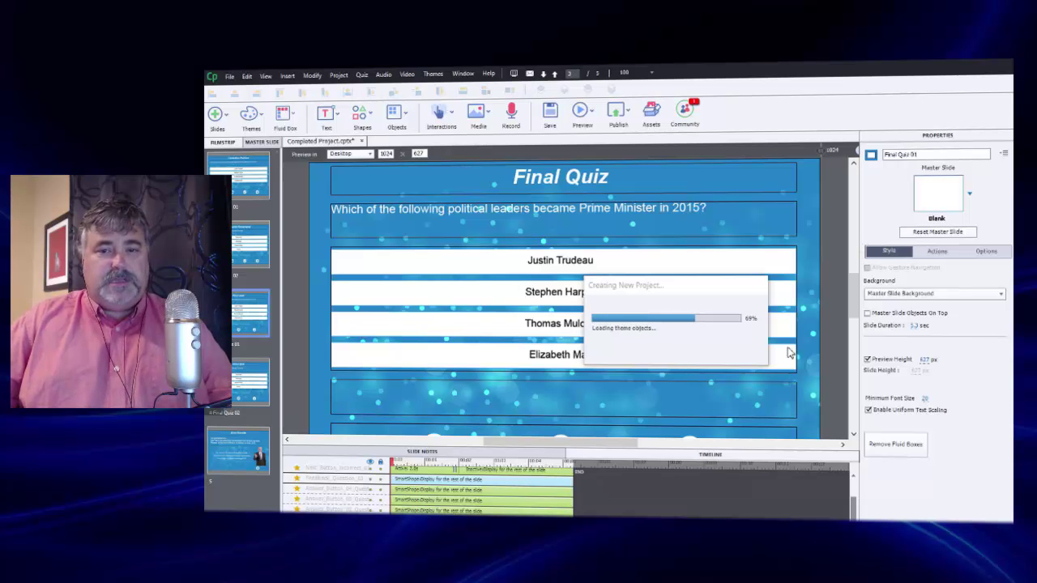
click(968, 193)
click(937, 303)
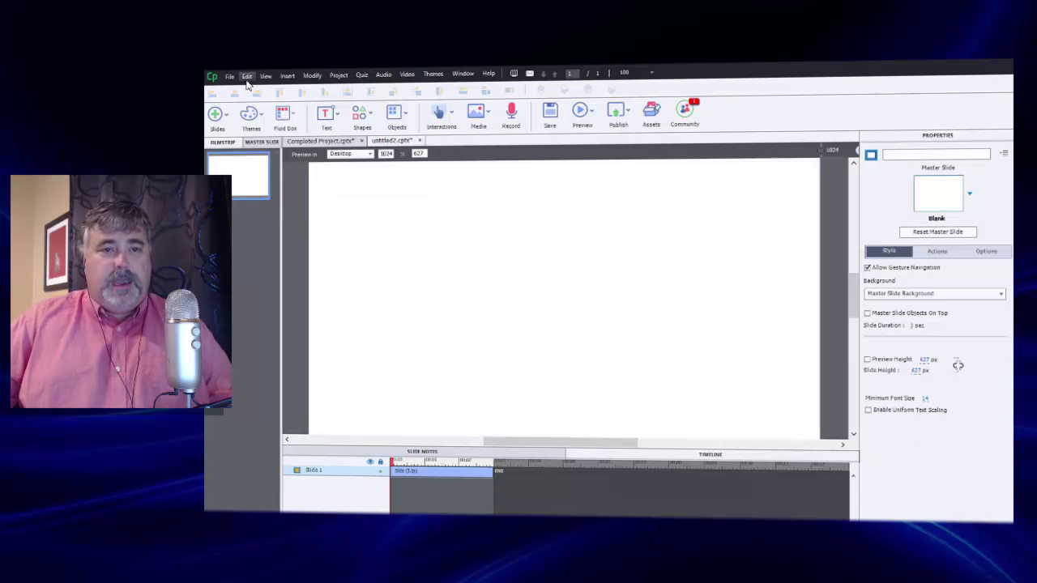
Paste the copied Final Quiz slide into untitled2 and delete the empty first slide.
click(247, 77)
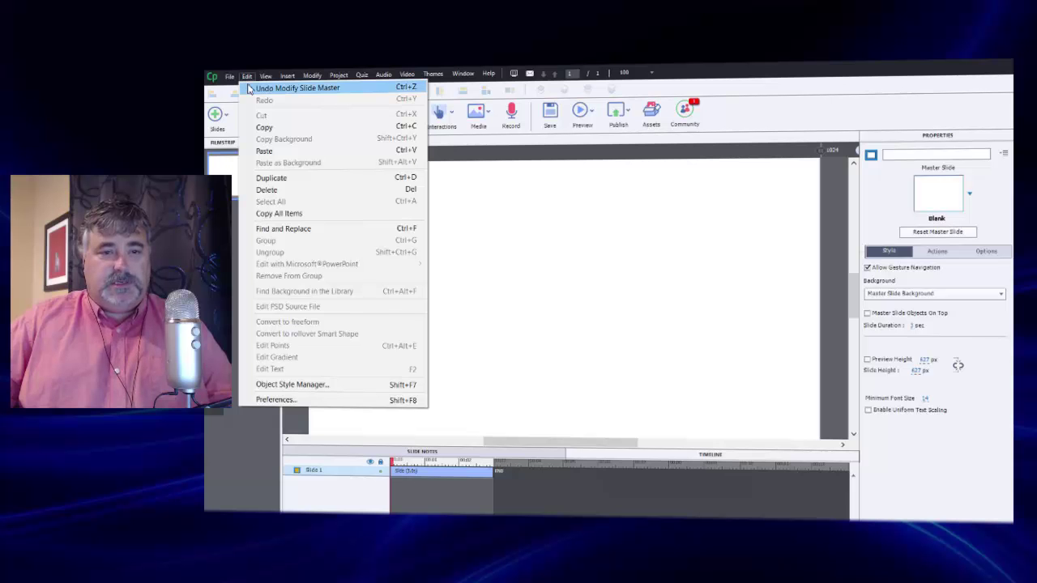
click(264, 151)
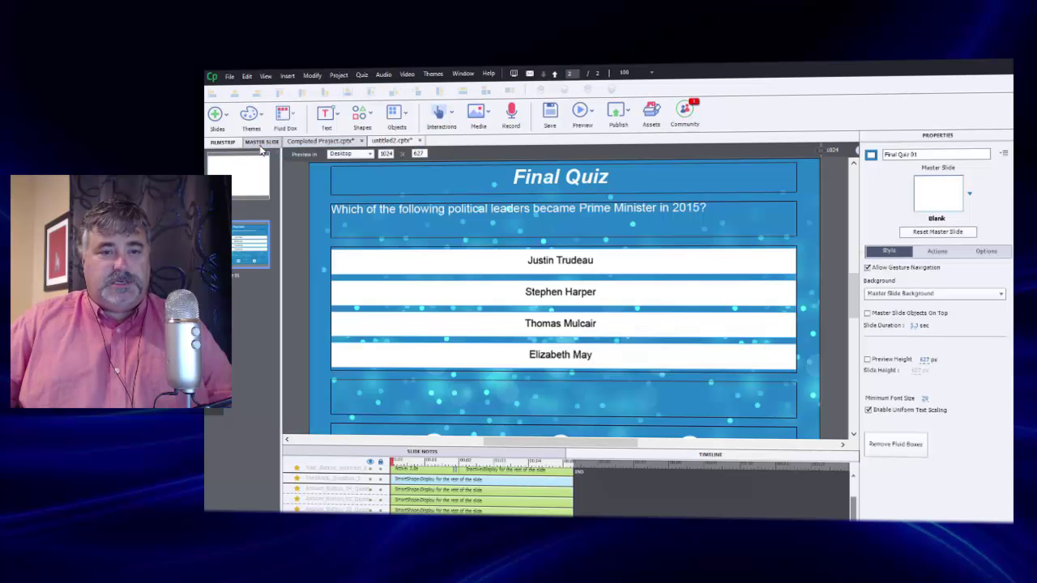
click(249, 180)
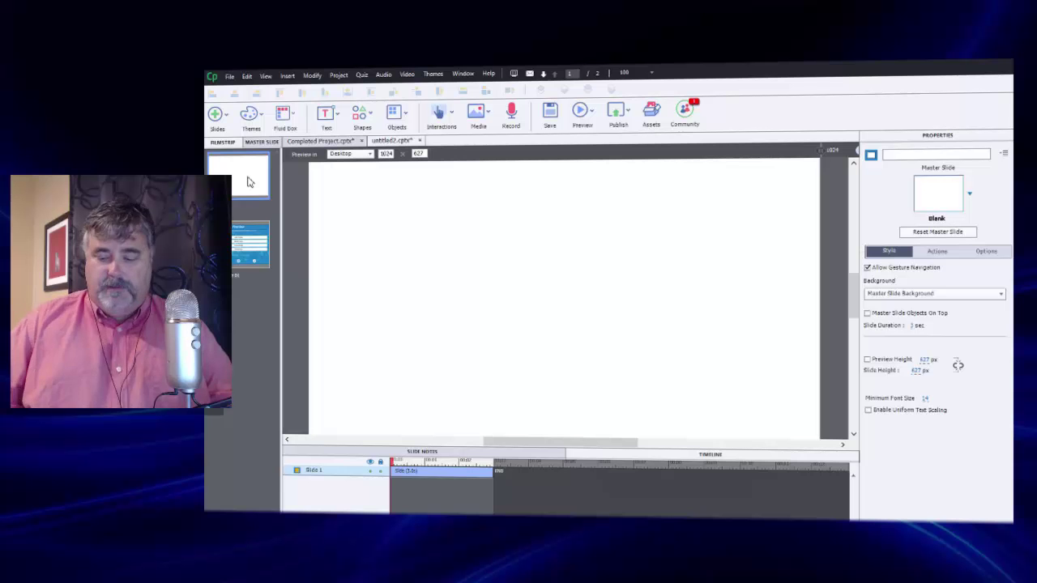
key(Delete)
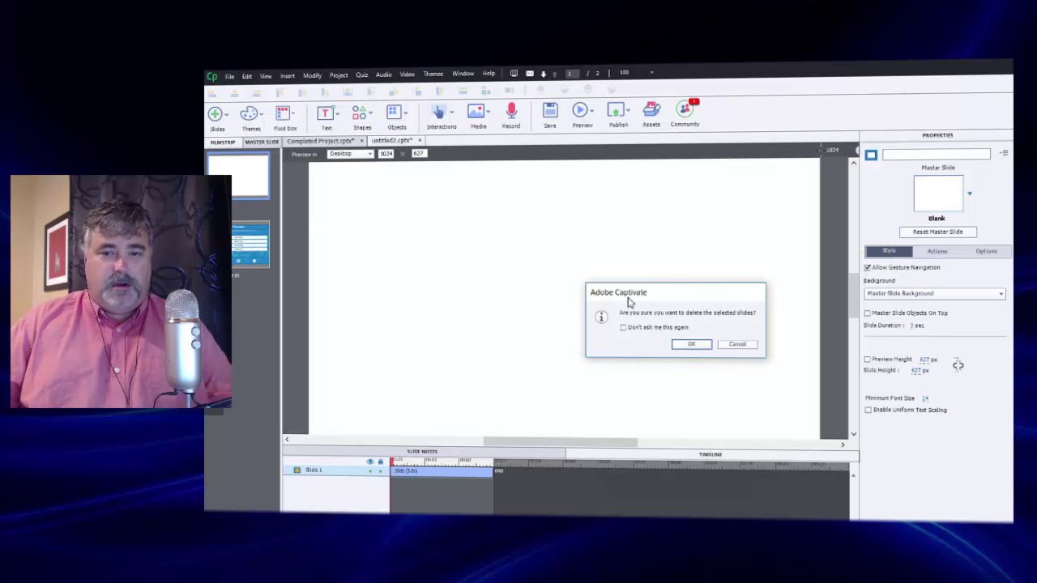
click(691, 343)
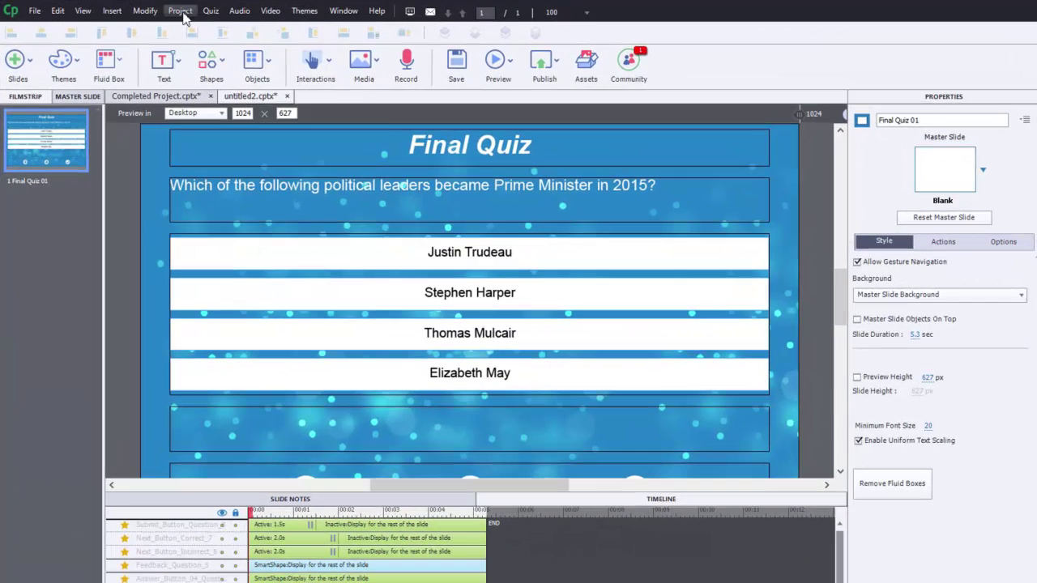
click(338, 75)
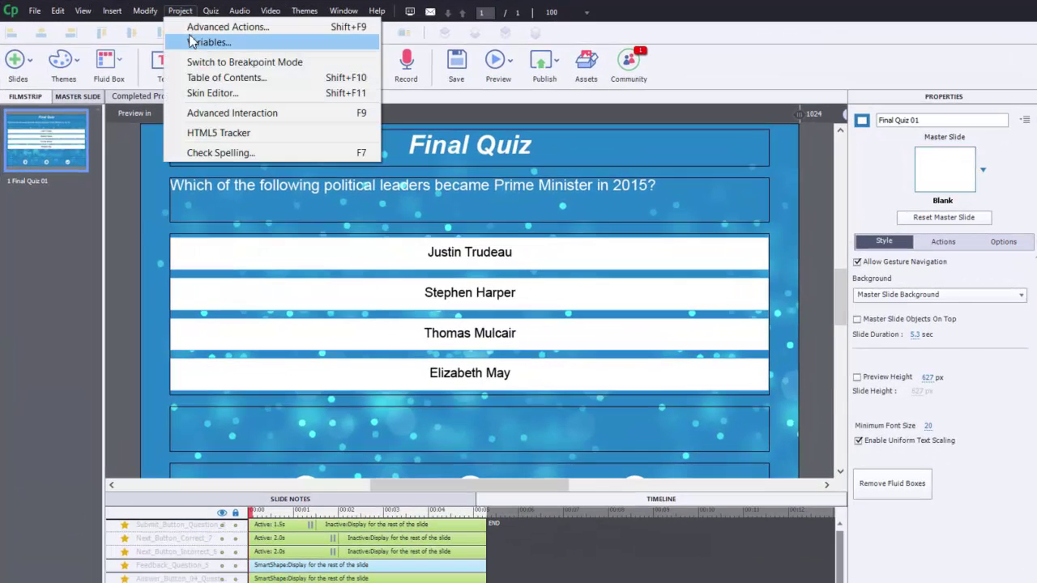
click(214, 43)
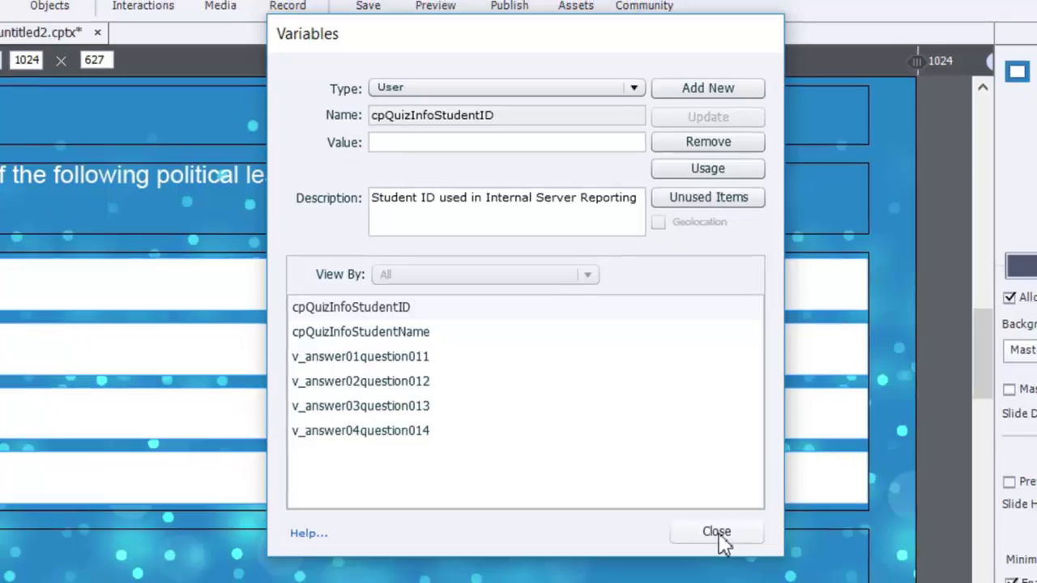
click(717, 548)
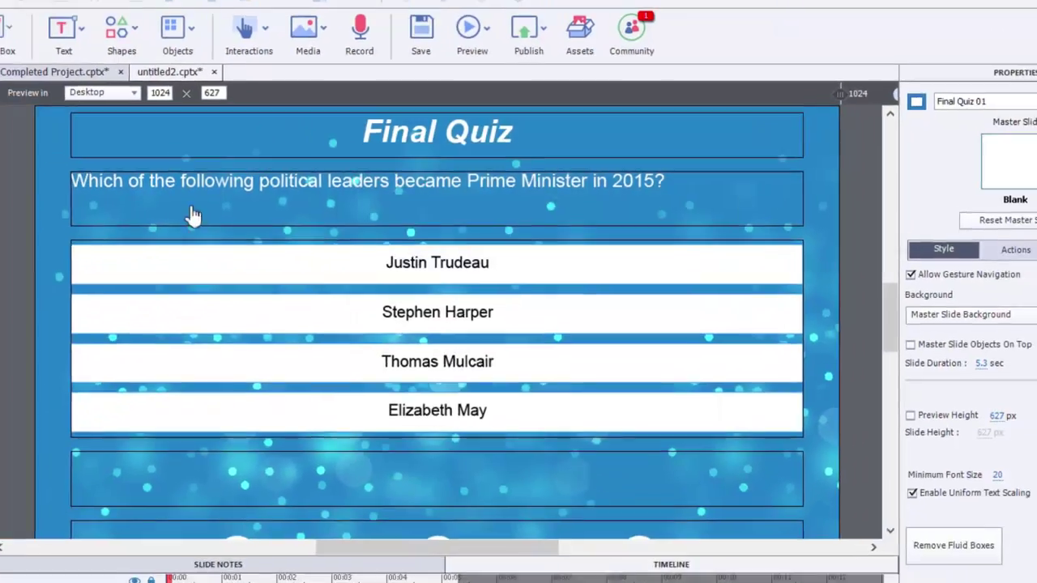
click(179, 11)
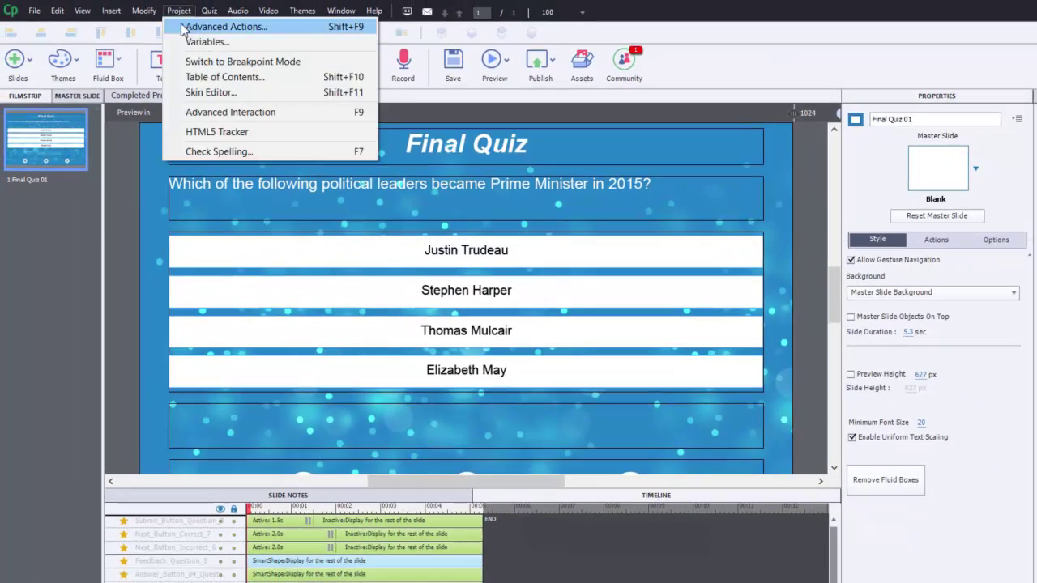
click(199, 26)
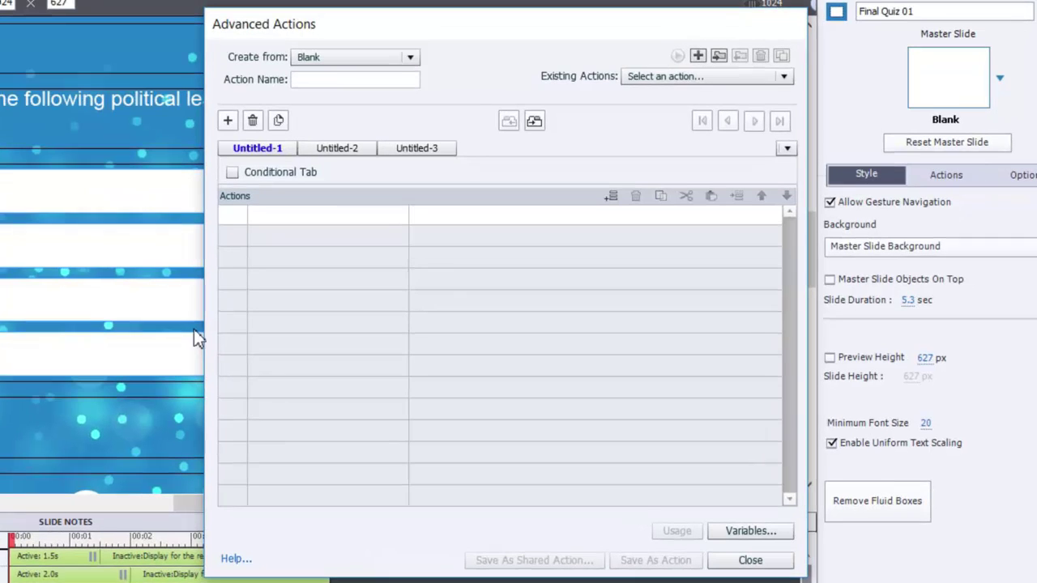
click(782, 76)
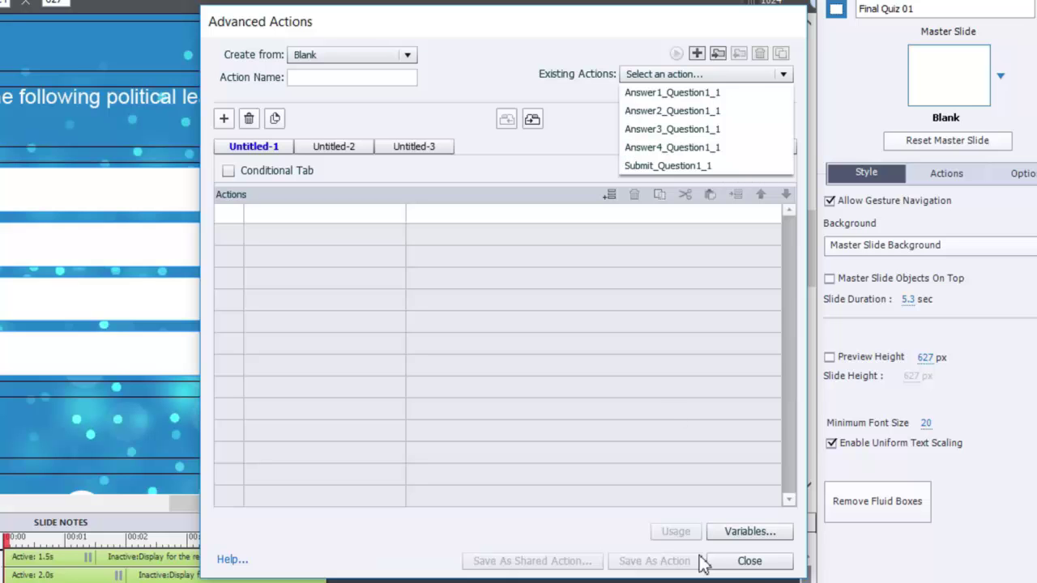
click(745, 558)
scroll(490, 381, down, 2)
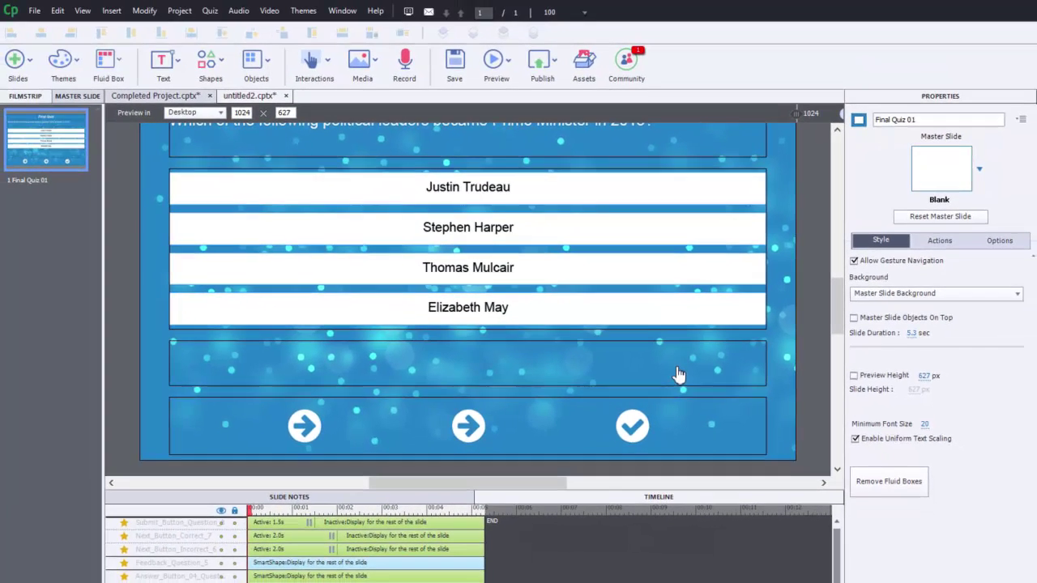
scroll(590, 357, up, 1)
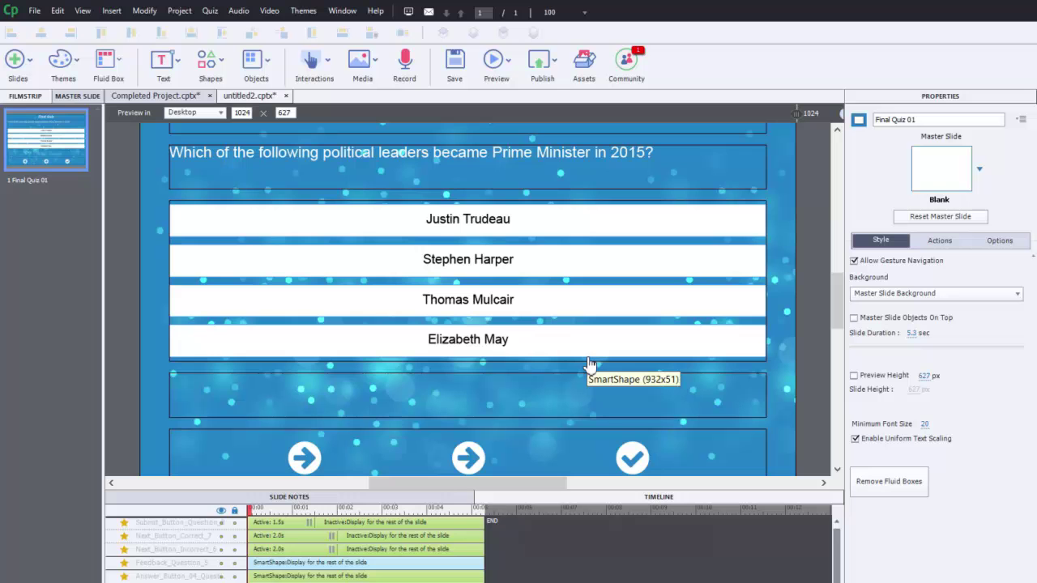
Copy Final Quiz 01 from the Completed Project and paste it three times into untitled2.
click(166, 97)
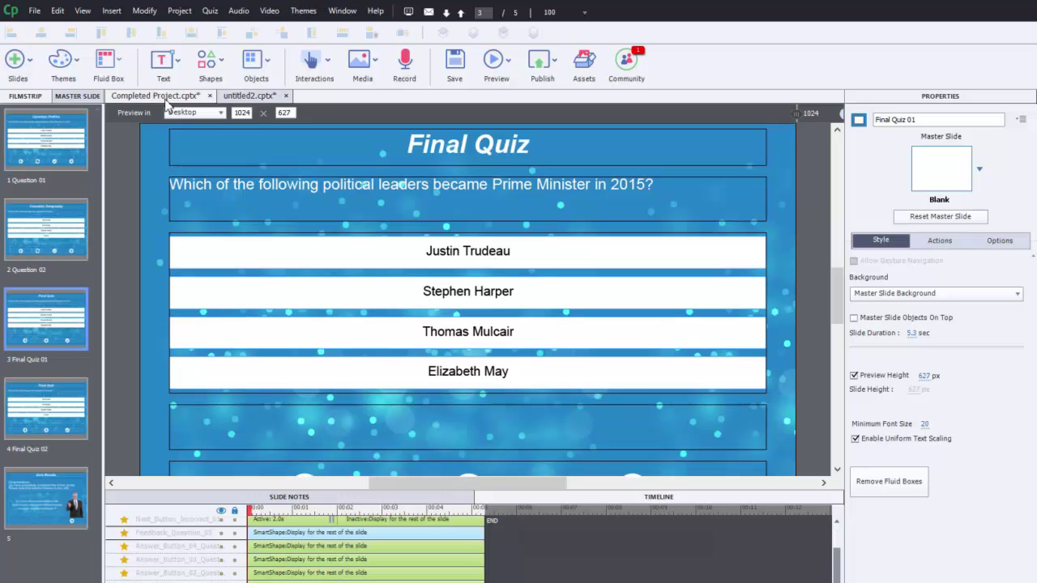
right_click(40, 332)
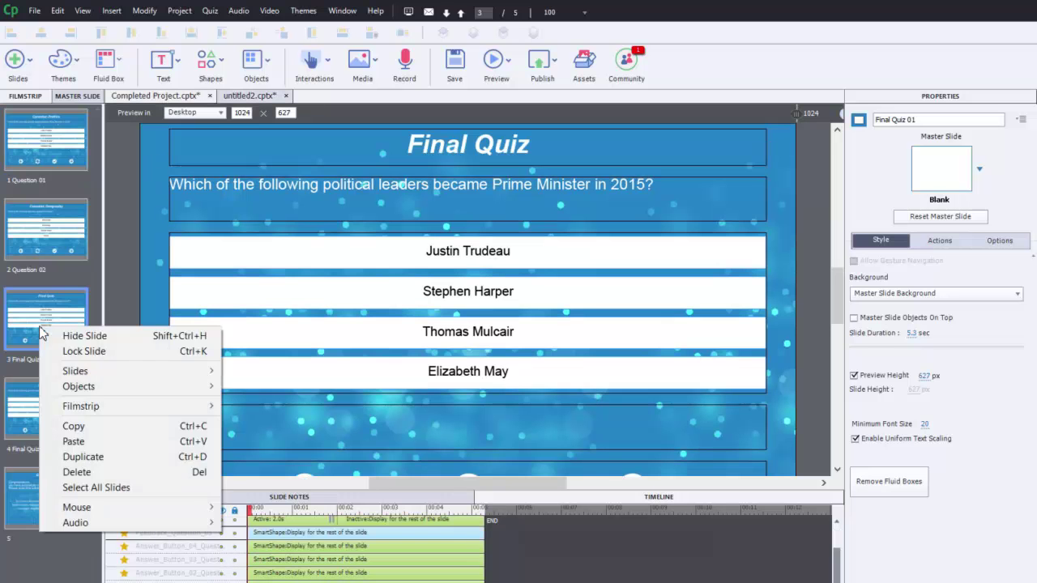
click(76, 429)
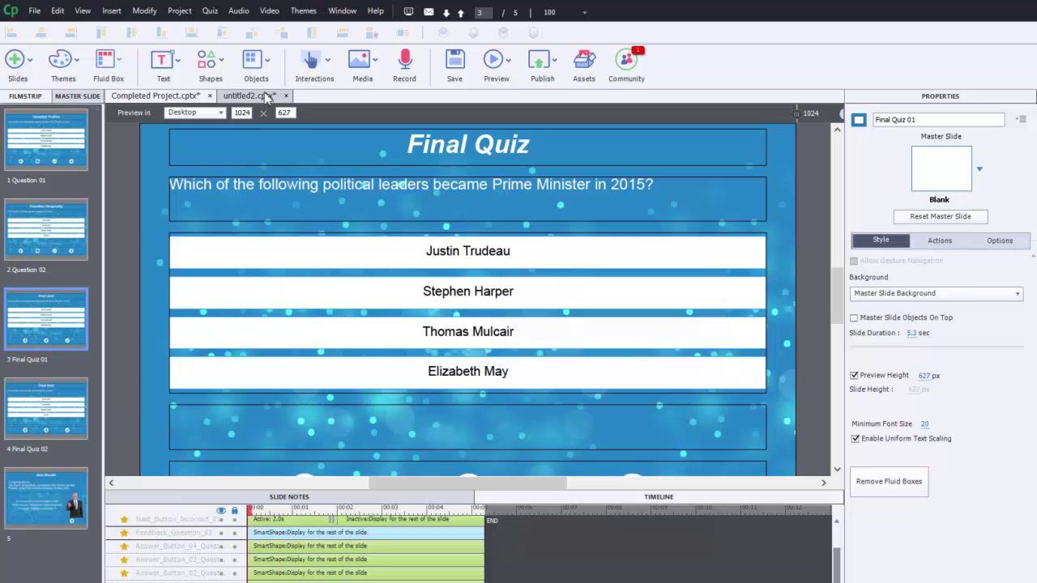
click(267, 97)
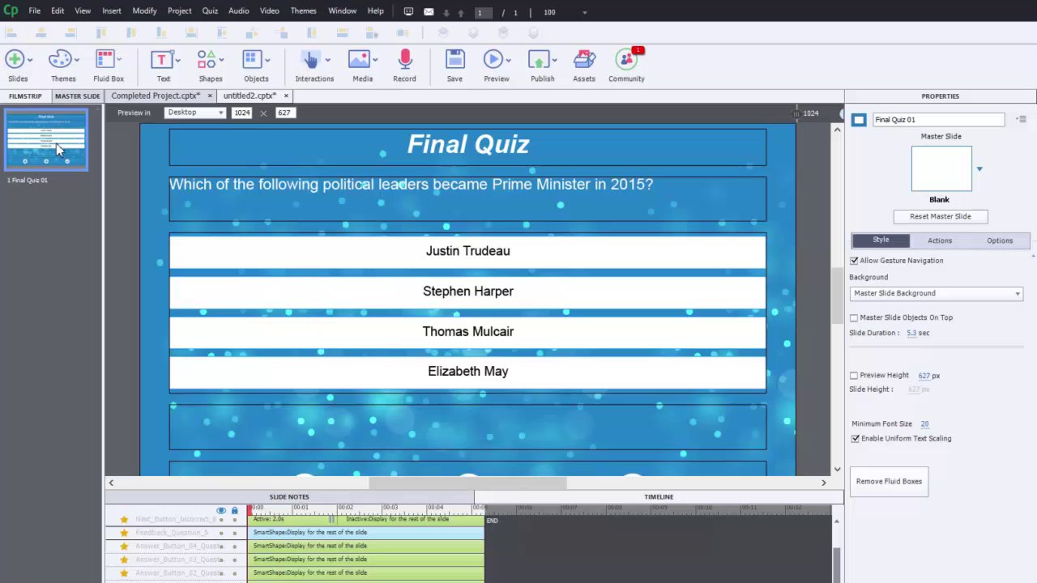
key(ctrl+v)
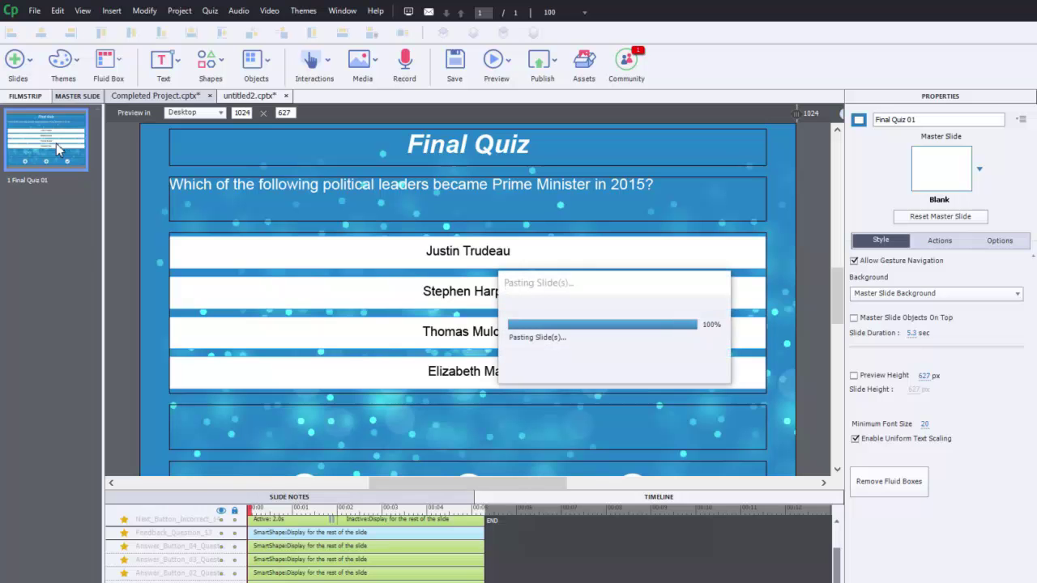
key(ctrl+v)
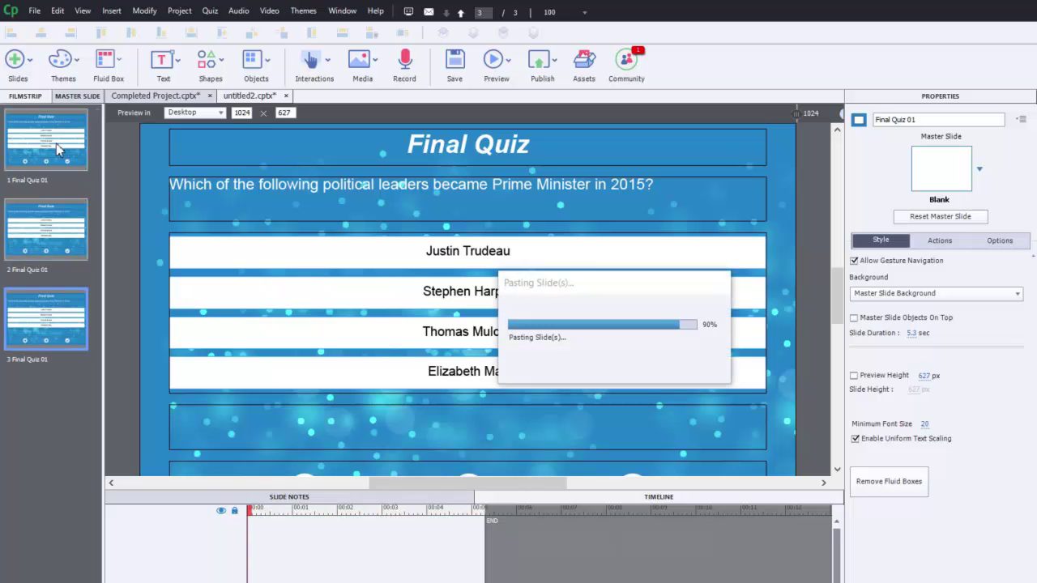
key(ctrl+v)
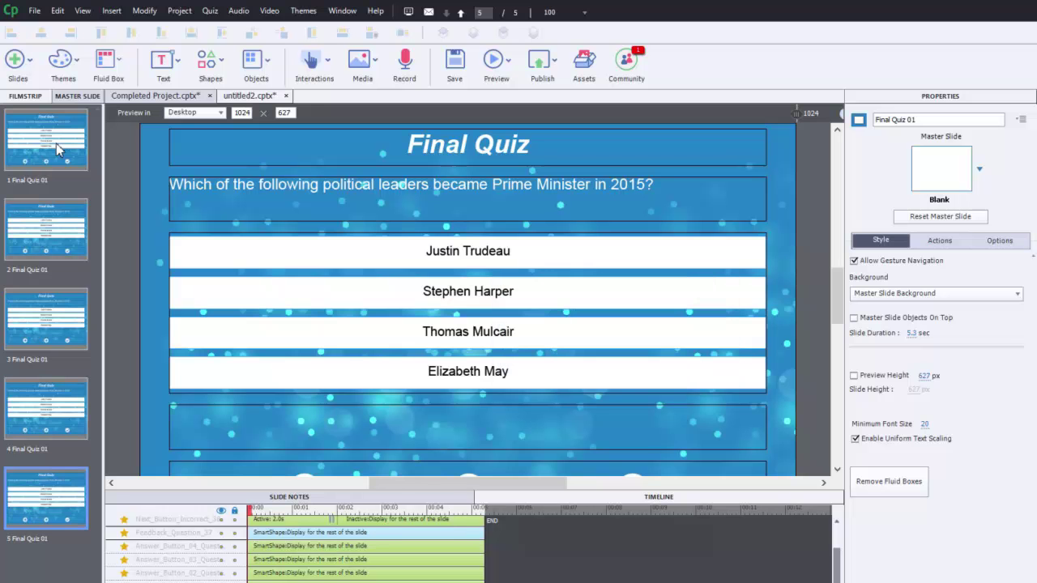
click(214, 13)
Insert a Multiple Choice question slide, delete it, keep the Quiz Results slide, then select slide 1.
click(234, 27)
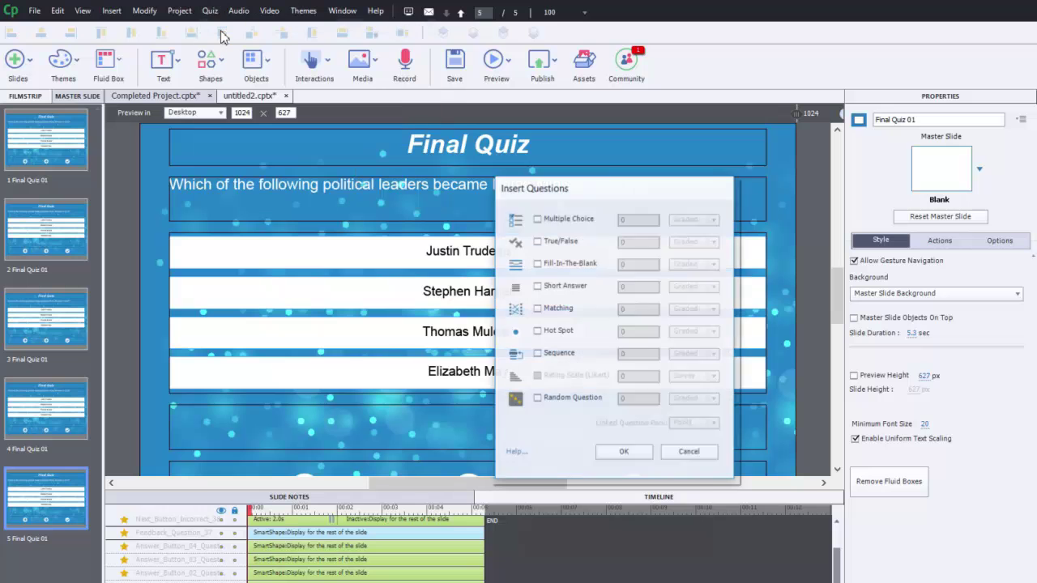
click(537, 218)
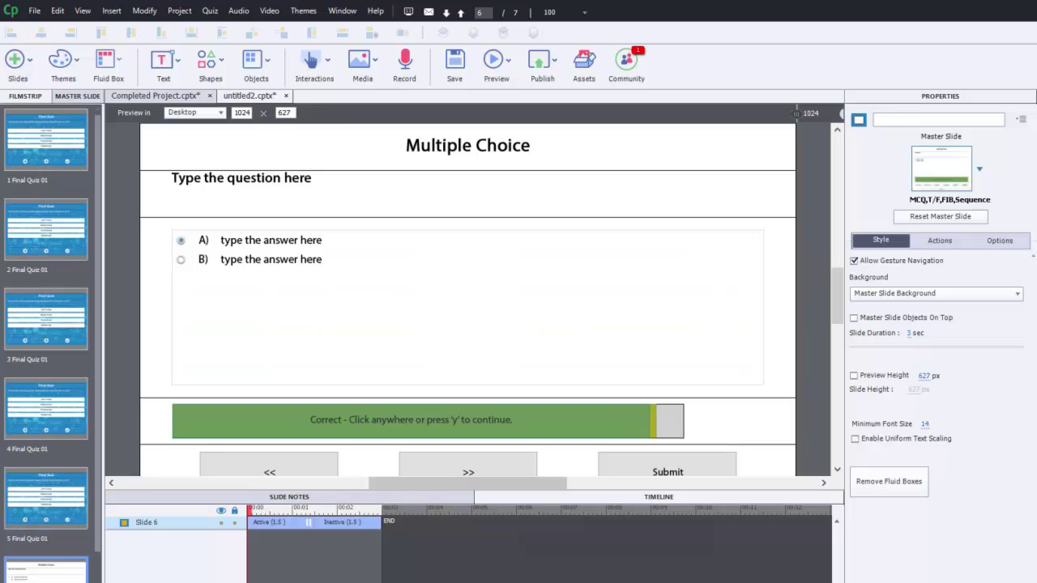
key(Delete)
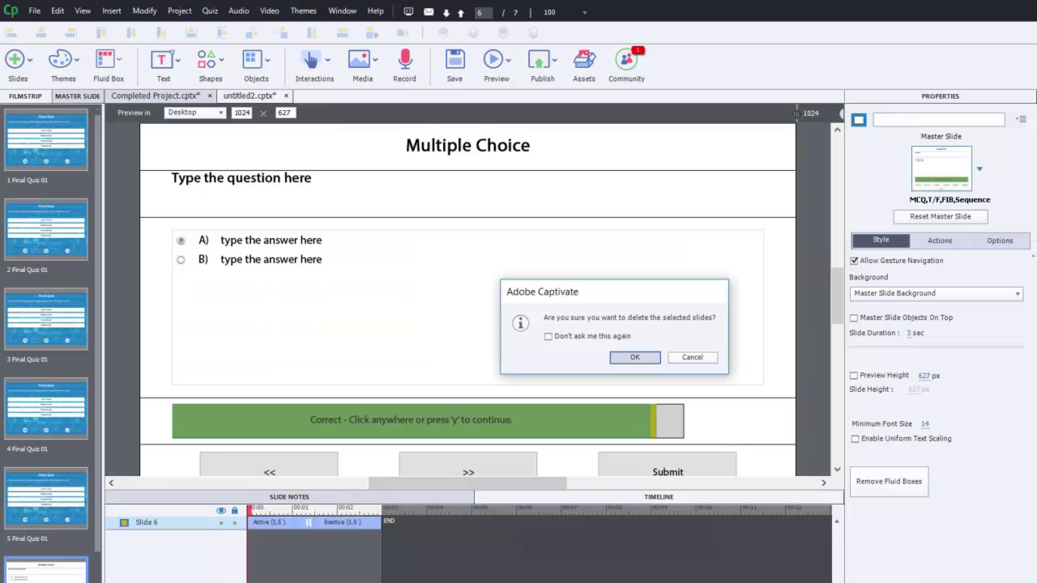
key(Return)
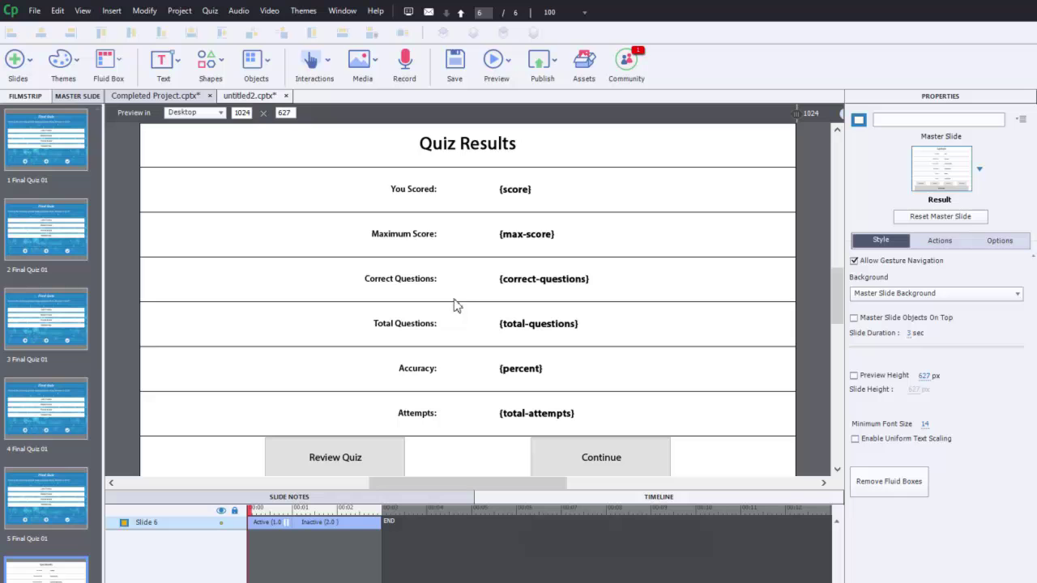
click(44, 143)
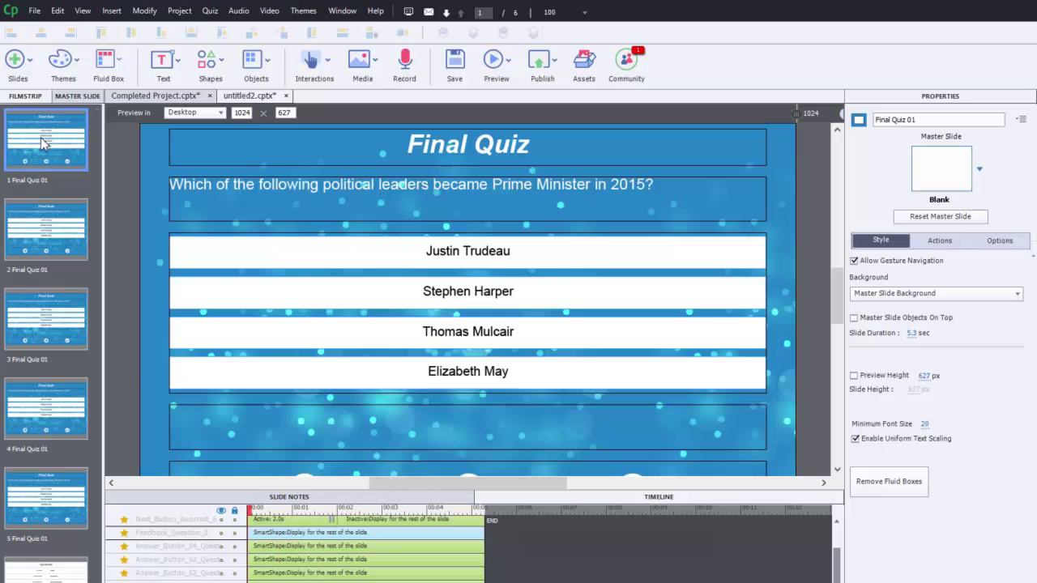
click(181, 11)
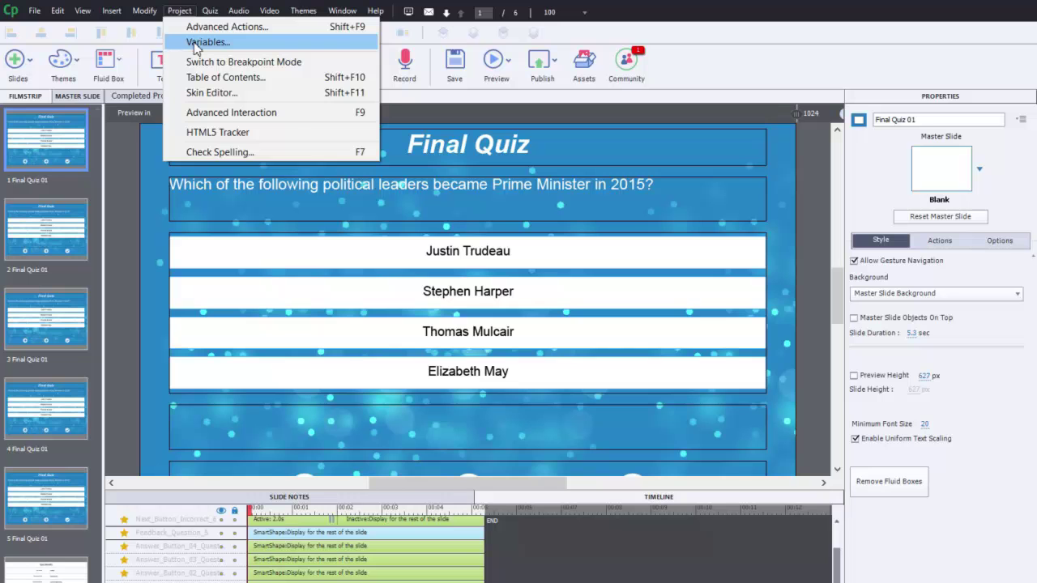
click(202, 42)
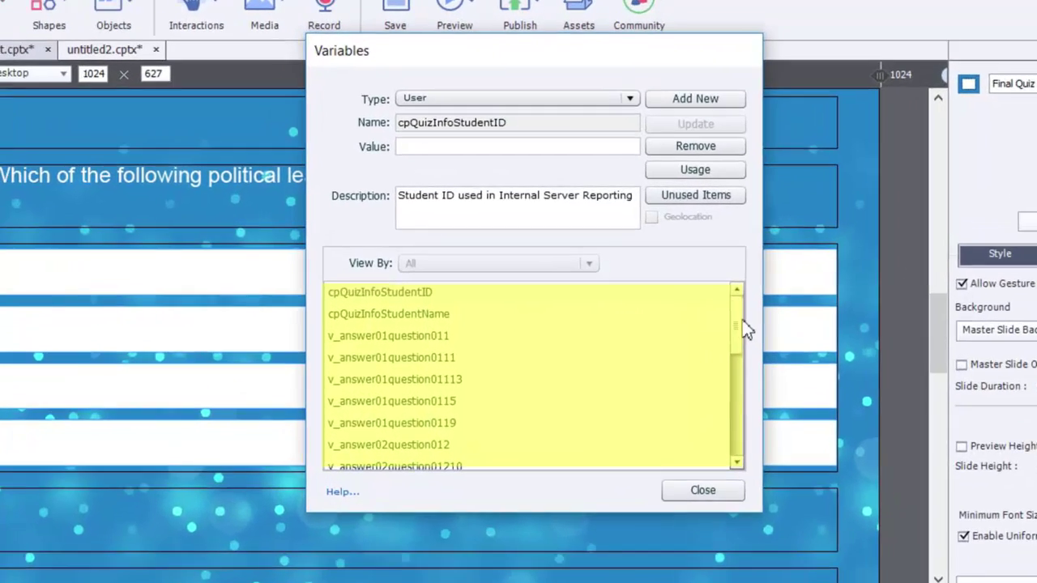
drag(738, 326, 736, 432)
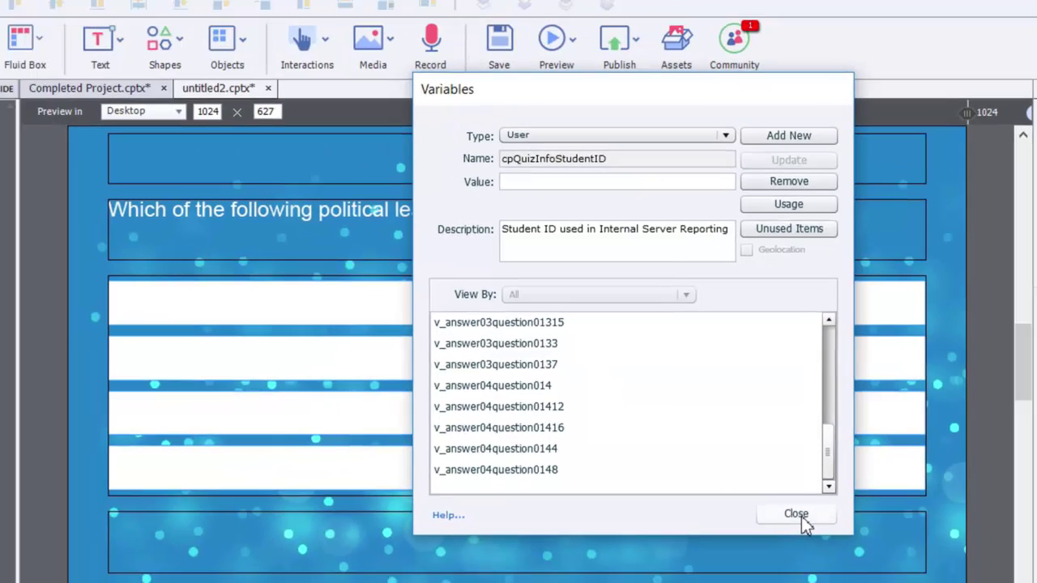
click(722, 542)
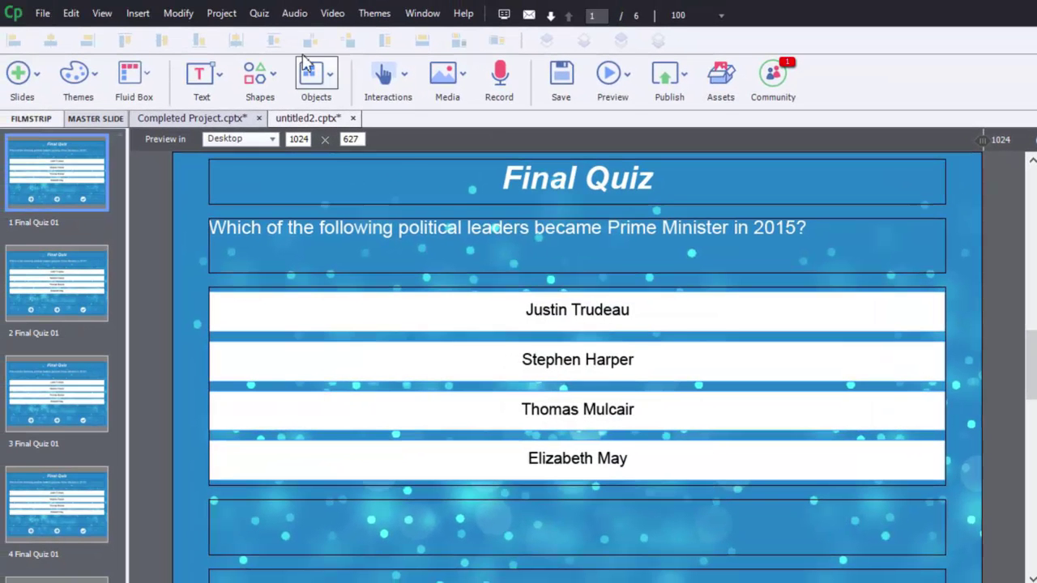
click(223, 18)
click(237, 33)
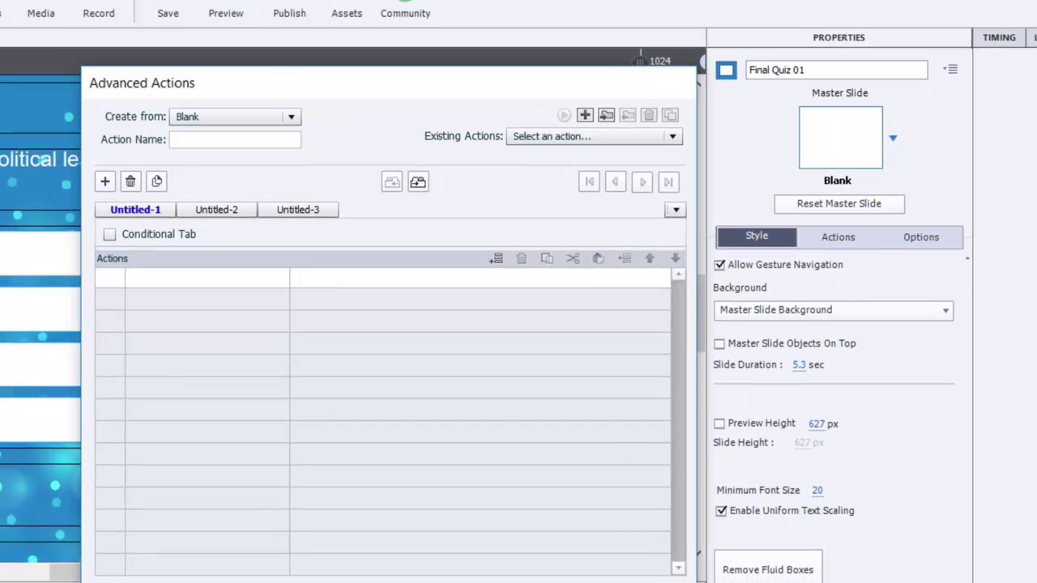
click(651, 138)
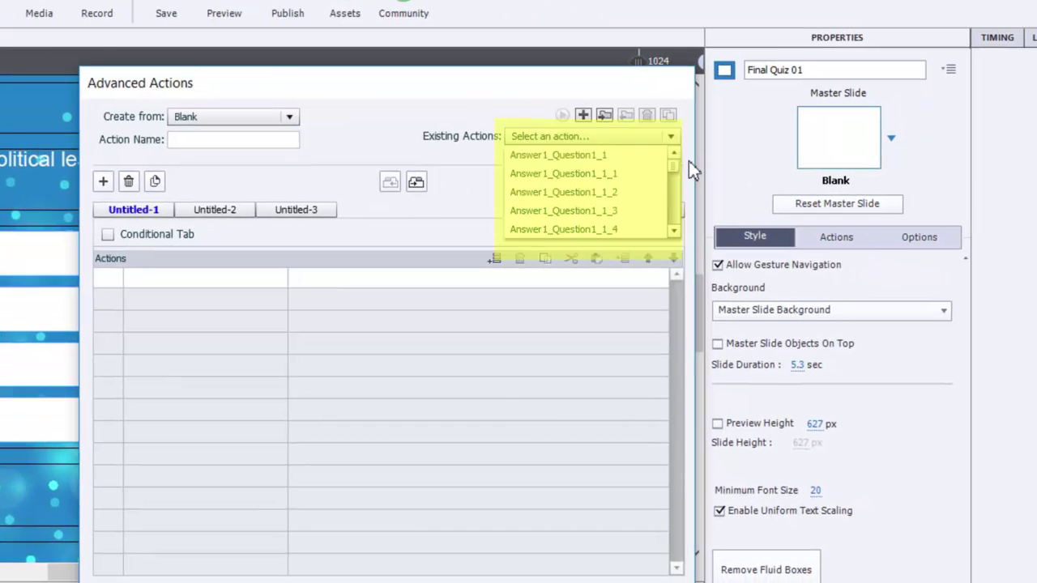
drag(677, 173, 676, 227)
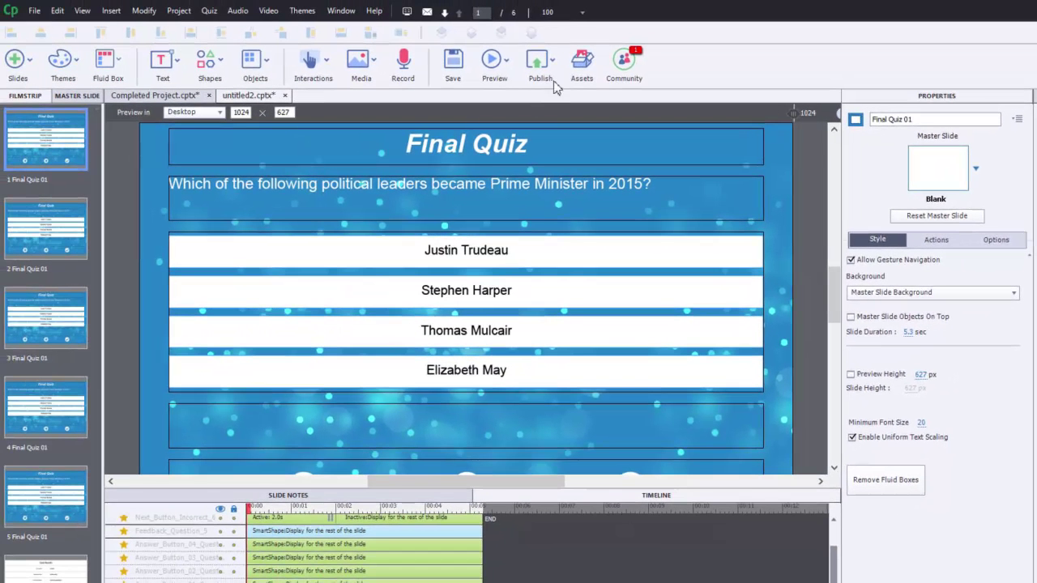
Preview the whole project and submit Stephen Harper to see it marked incorrect.
click(499, 63)
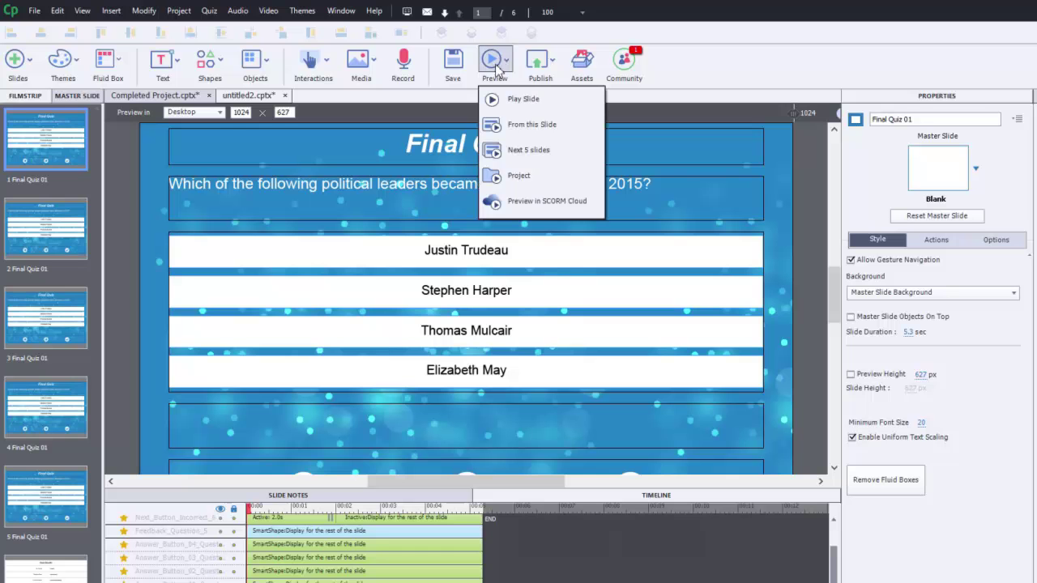
click(504, 175)
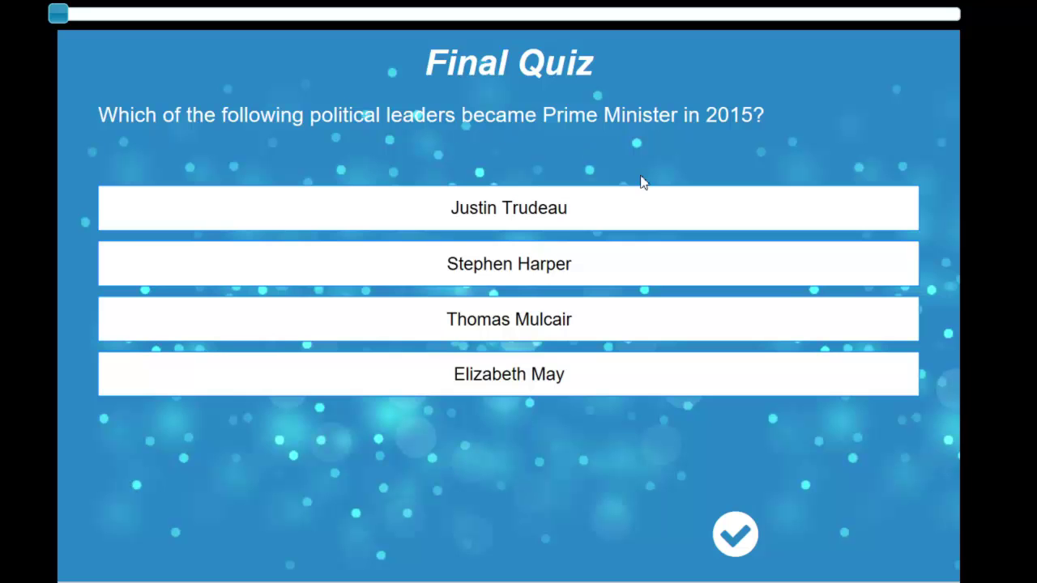
click(645, 272)
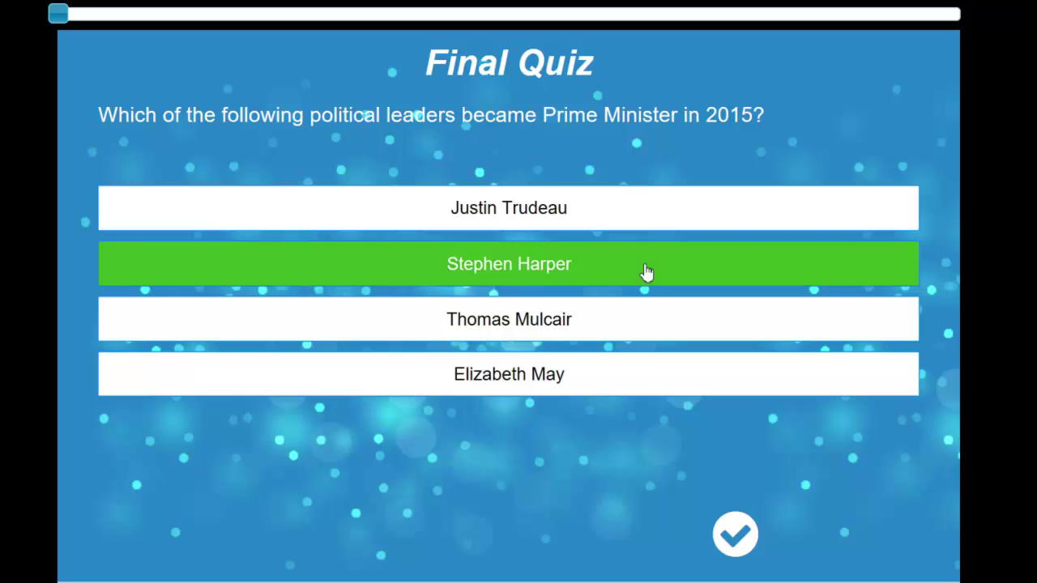
click(736, 535)
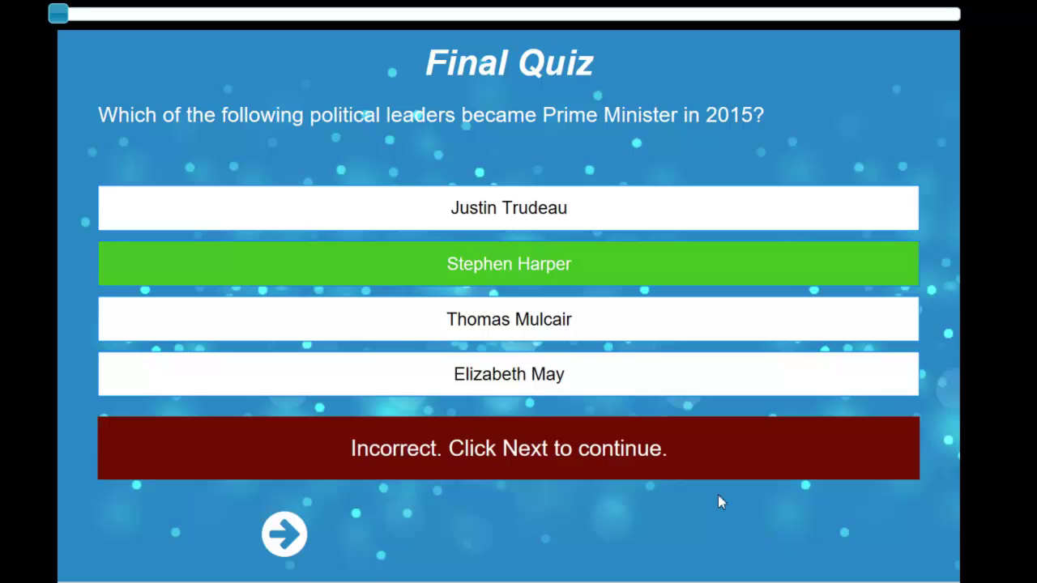
click(285, 536)
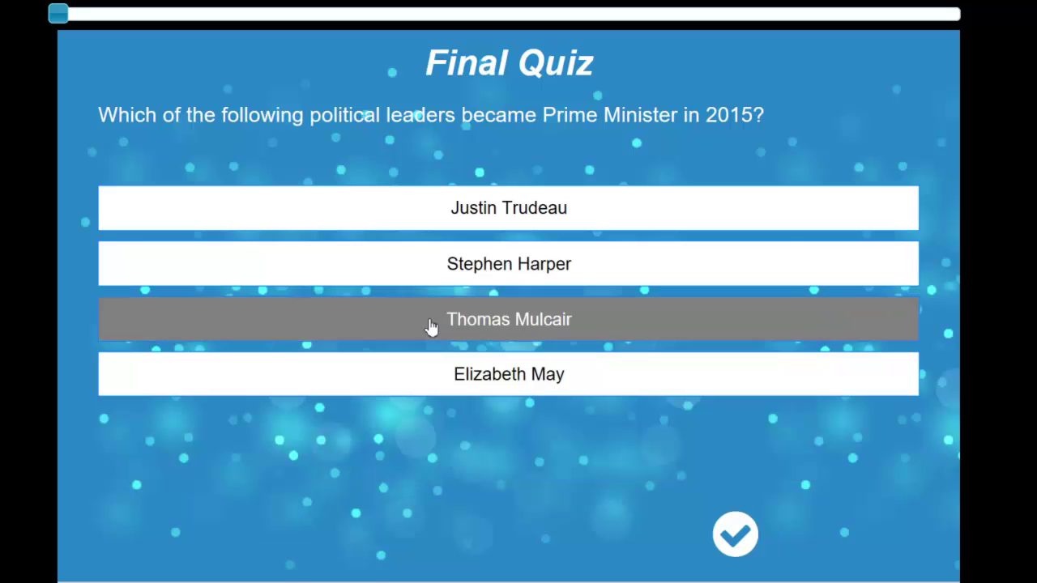
Submit Justin Trudeau as the answer until the Correct feedback appears.
click(648, 224)
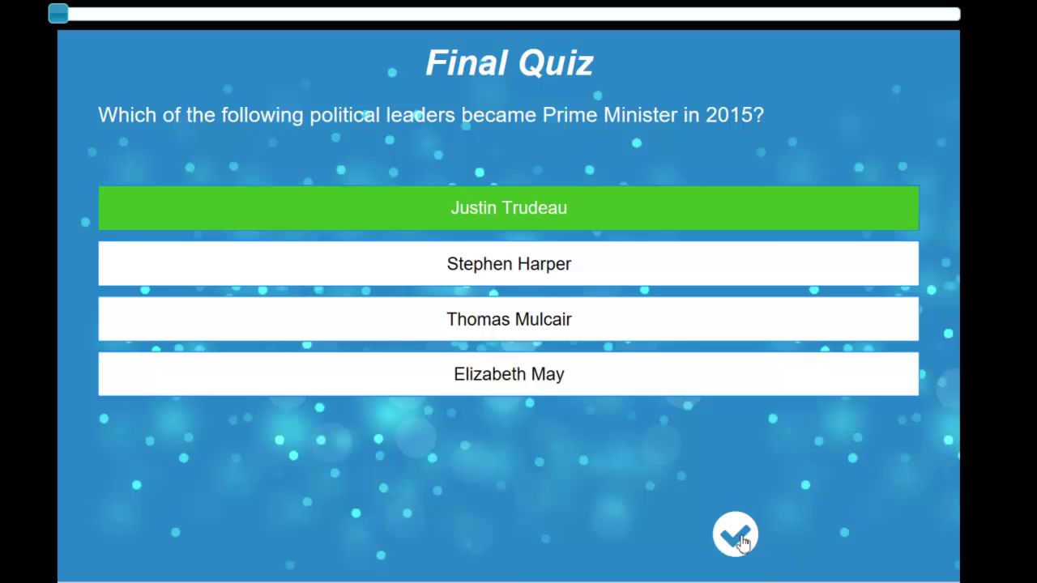
click(732, 536)
click(509, 534)
click(689, 236)
click(735, 536)
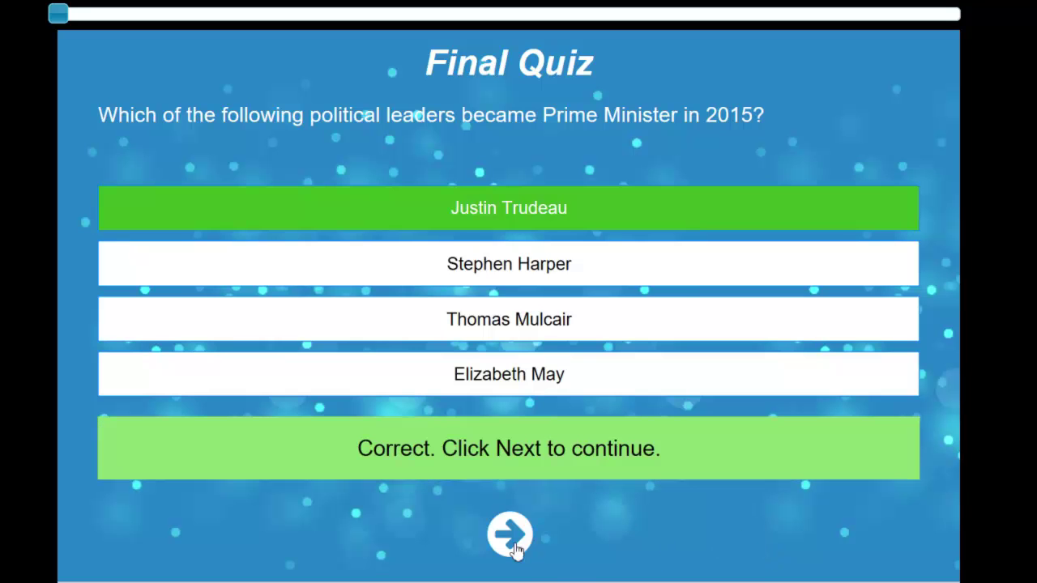
click(509, 535)
click(737, 228)
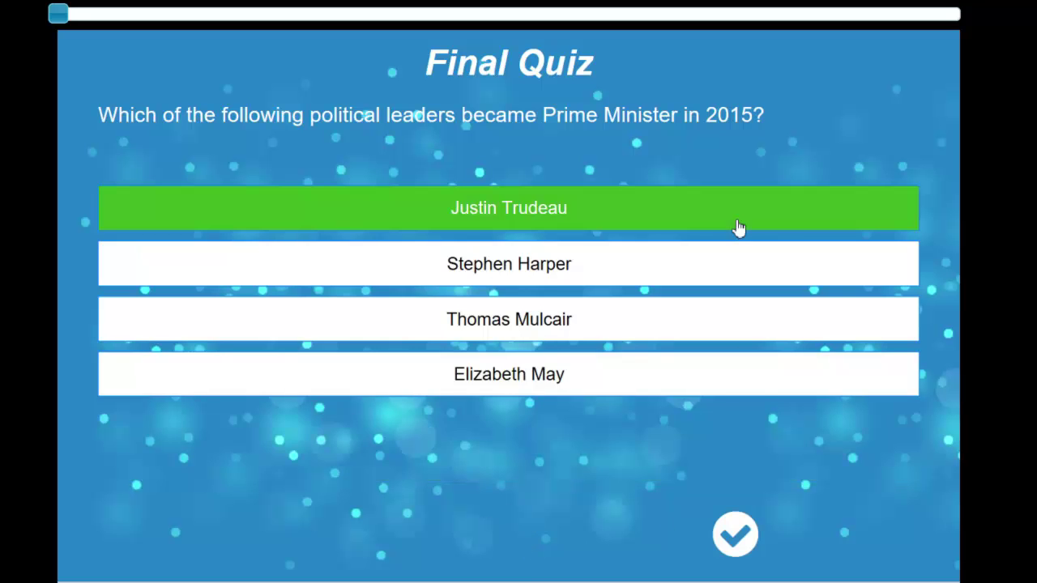
click(734, 534)
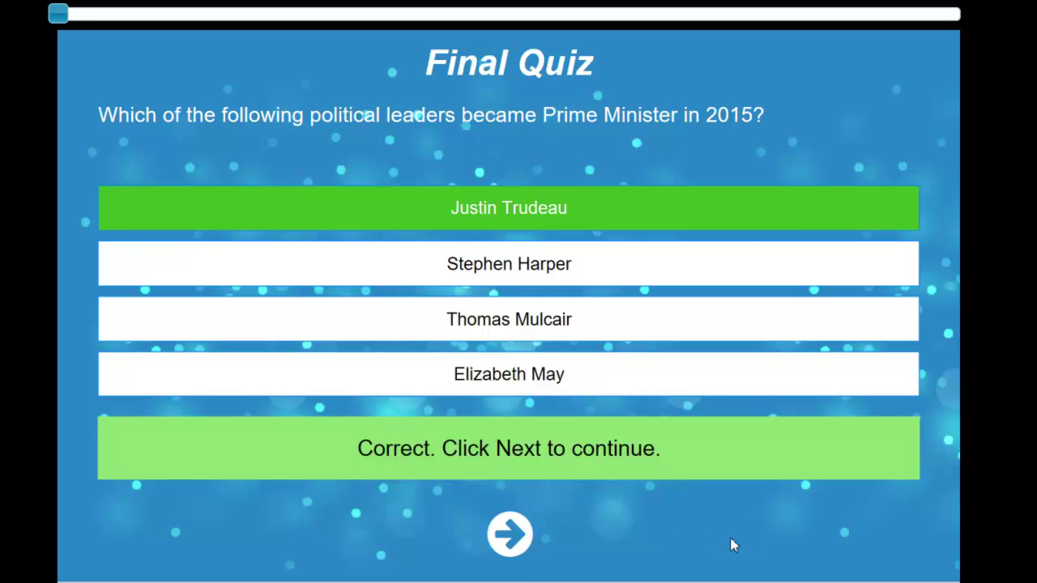
click(513, 538)
At phone width, answer Justin Trudeau and reach results showing 80 of 100, quiz passed.
drag(61, 26, 886, 105)
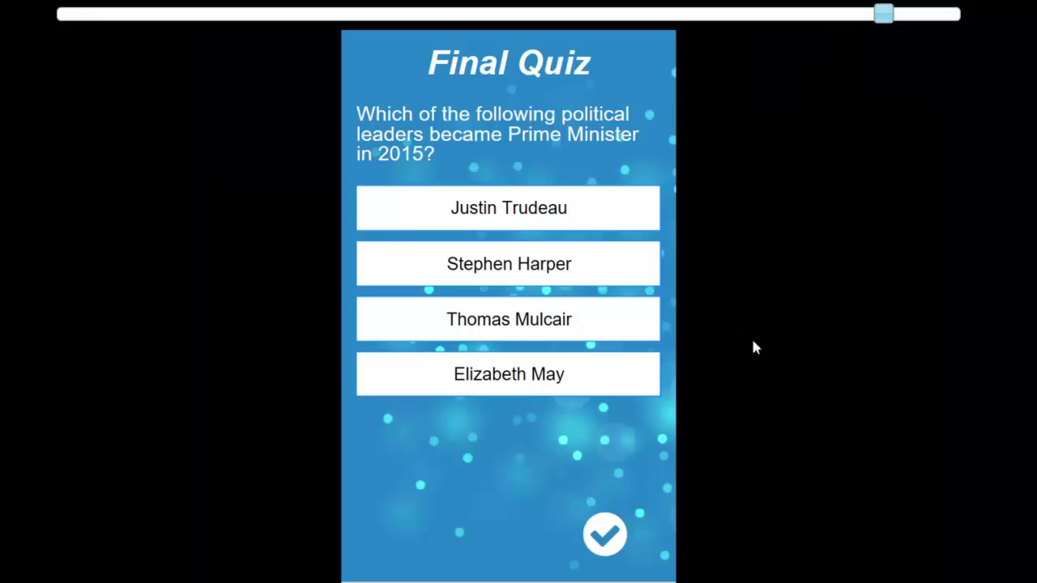
click(579, 212)
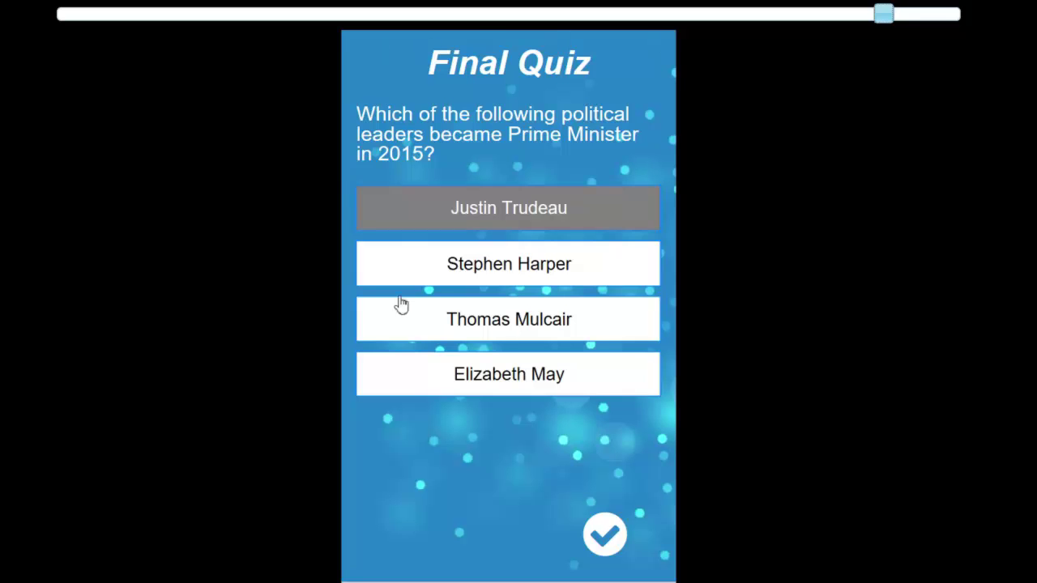
click(576, 208)
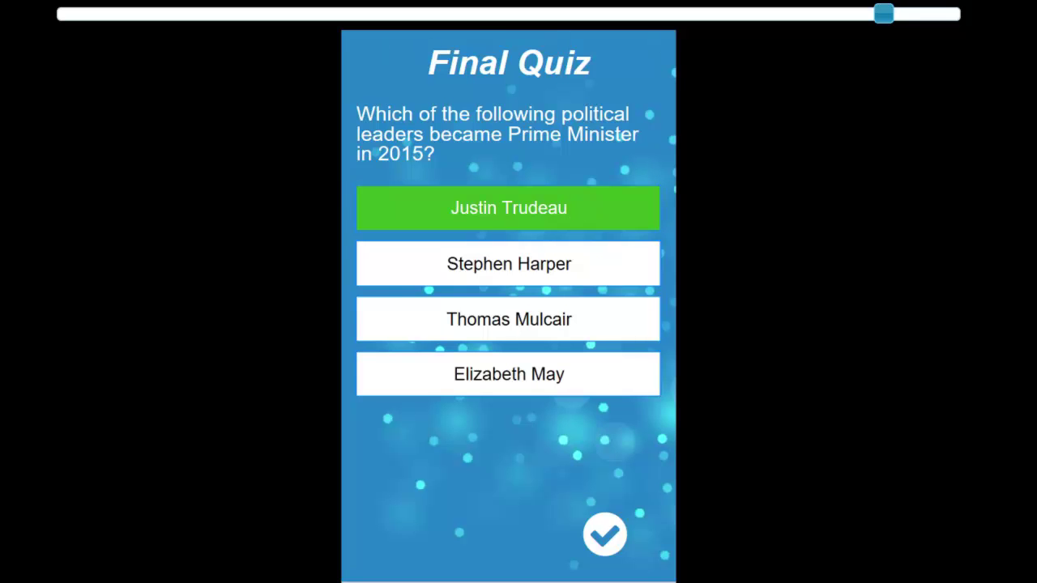
click(613, 538)
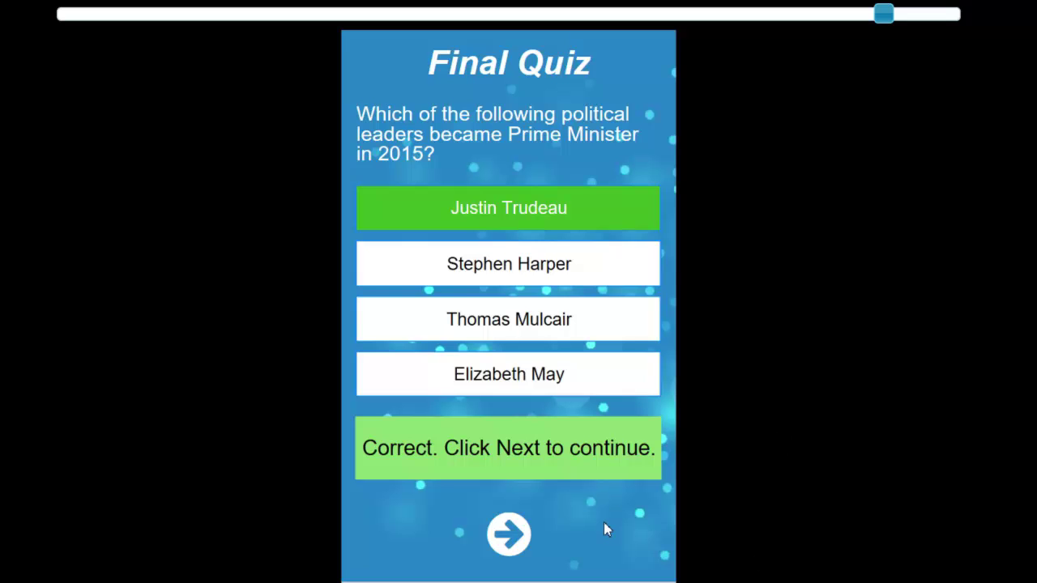
click(510, 535)
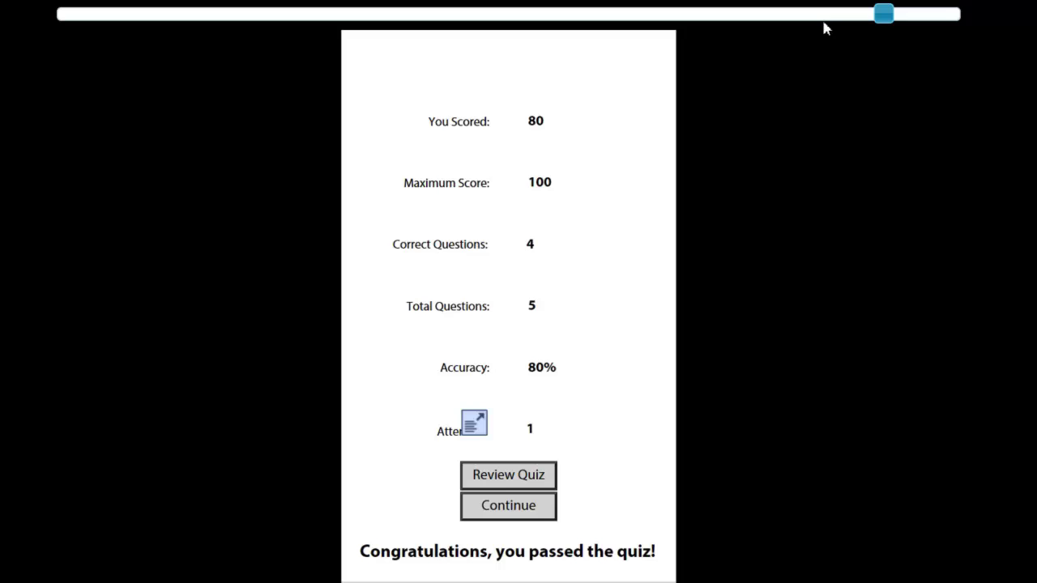